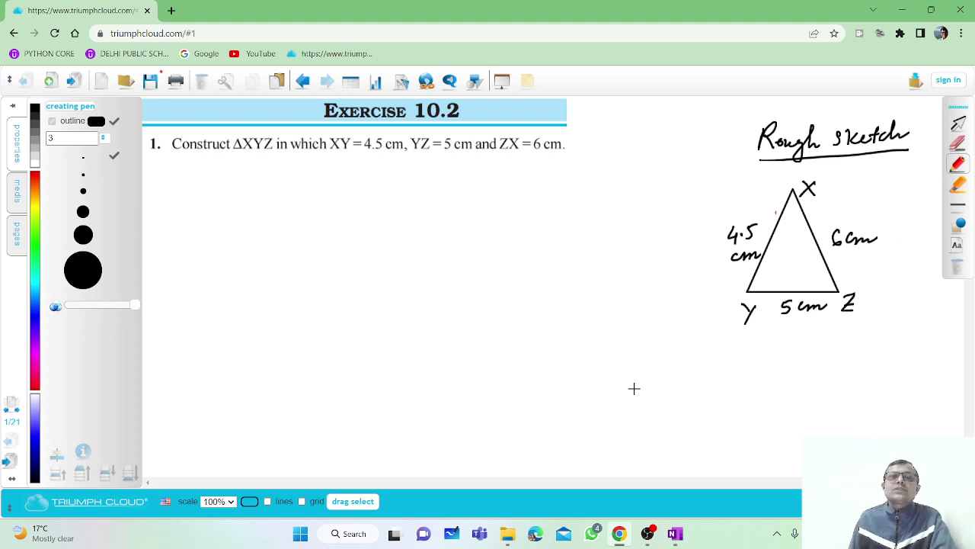
- Add a ruler to the page and place it in the empty area below the question
{"action": "left_click", "coordinate": [401, 81]}
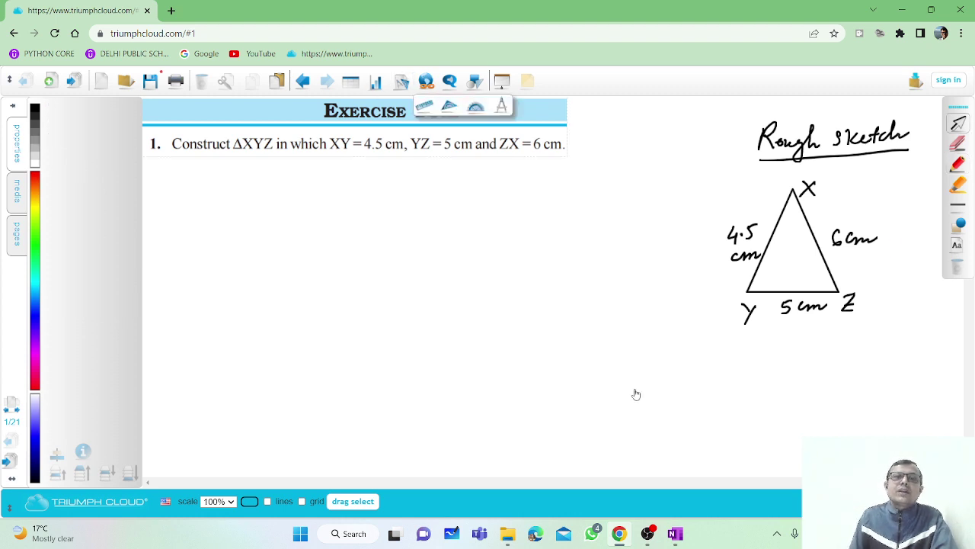
{"action": "left_click", "coordinate": [424, 105]}
{"action": "left_click_drag", "start_coordinate": [267, 133], "coordinate": [404, 373]}
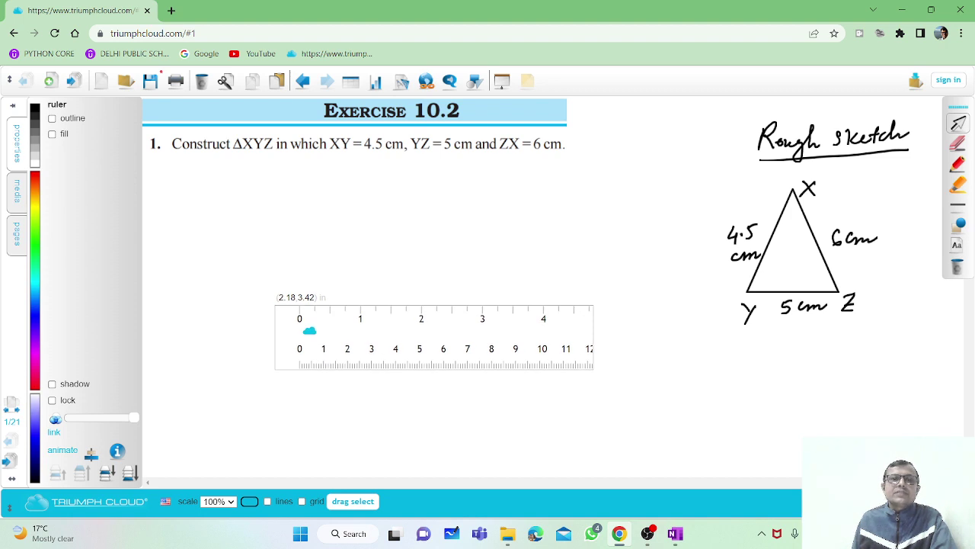
- Draw a black 5 cm horizontal base line along the ruler's centimetre edge, remove the stray stroke, and move the ruler below the rough sketch
{"action": "left_click", "coordinate": [957, 164]}
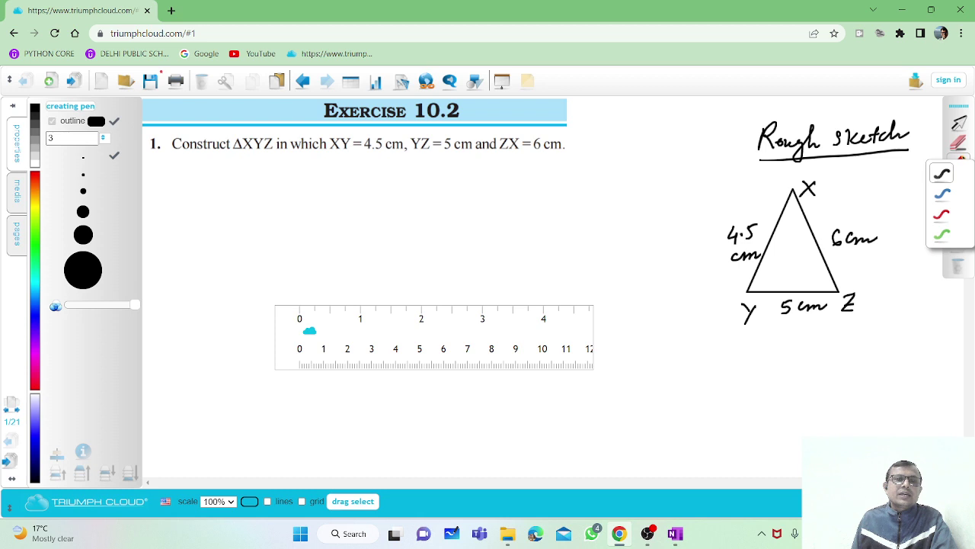
{"action": "mouse_move", "coordinate": [322, 370]}
{"action": "left_mouse_down"}
{"action": "mouse_move", "coordinate": [404, 369]}
{"action": "mouse_move", "coordinate": [427, 304]}
{"action": "left_mouse_up"}
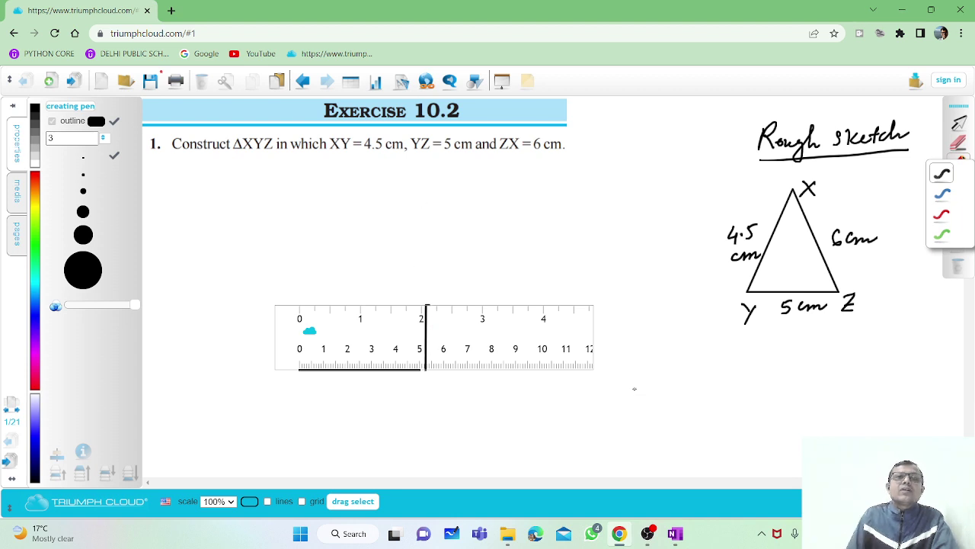
{"action": "key", "text": "ctrl+z"}
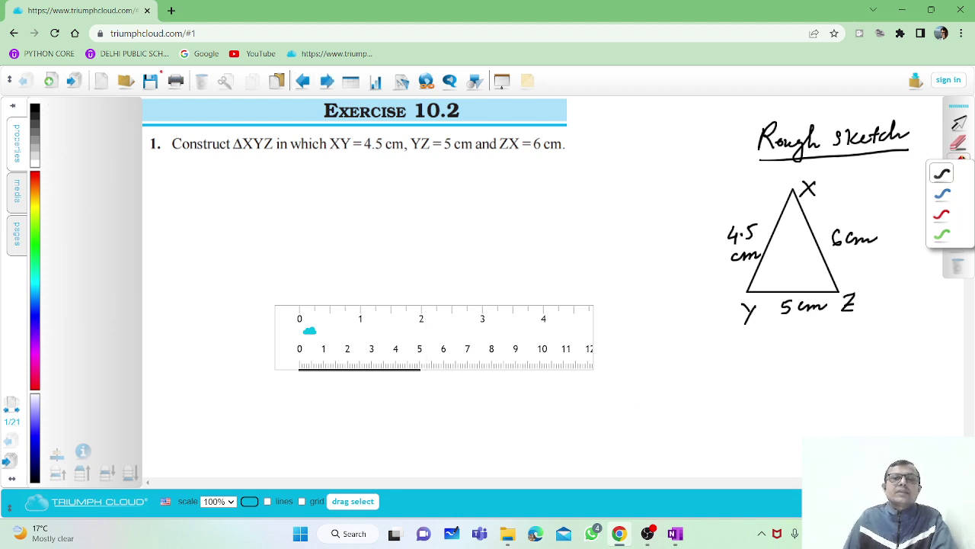
{"action": "mouse_move", "coordinate": [442, 331]}
{"action": "left_mouse_down"}
{"action": "mouse_move", "coordinate": [963, 486]}
{"action": "mouse_move", "coordinate": [893, 420]}
{"action": "mouse_move", "coordinate": [853, 401]}
{"action": "mouse_move", "coordinate": [803, 398]}
{"action": "left_mouse_up"}
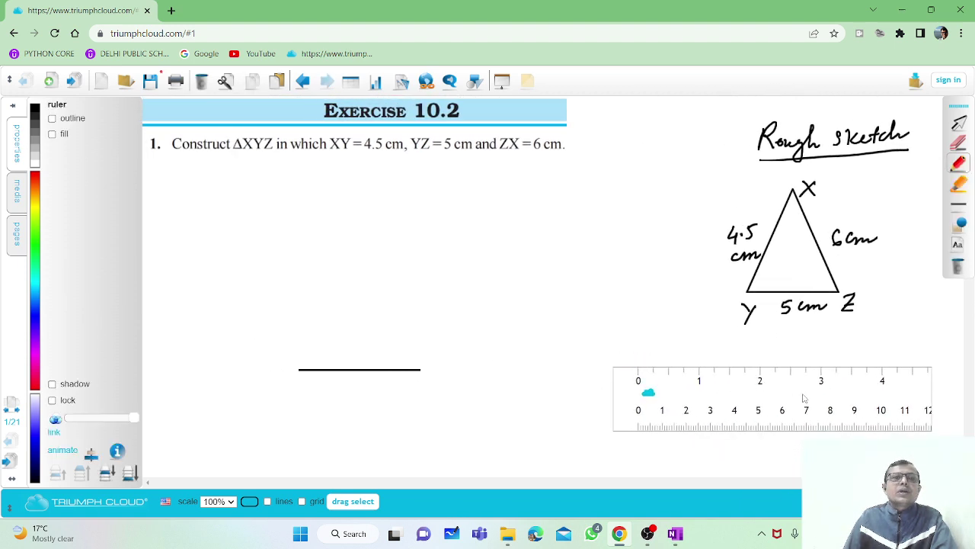
- Add a compass to the page and place its needle point at the ruler's zero mark
{"action": "left_click", "coordinate": [12, 106]}
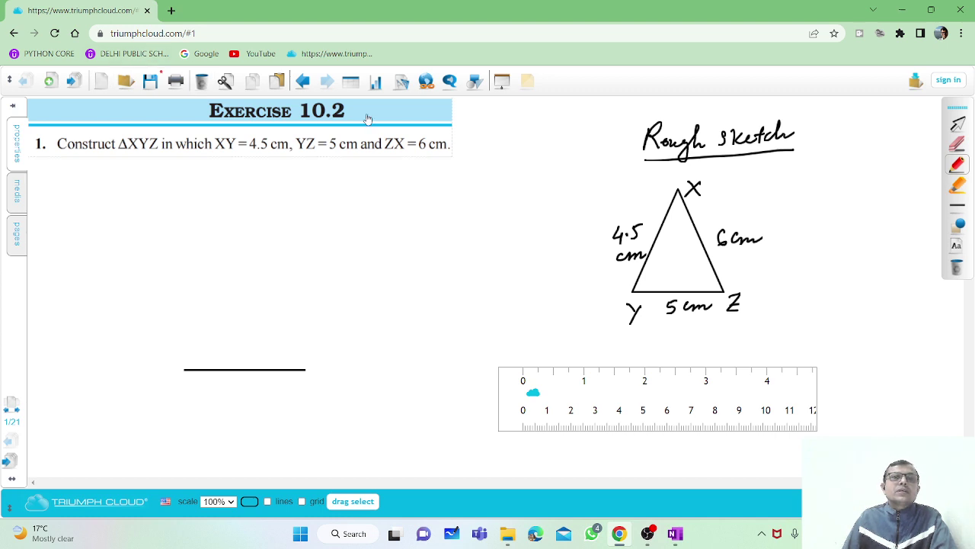
{"action": "left_click", "coordinate": [402, 80]}
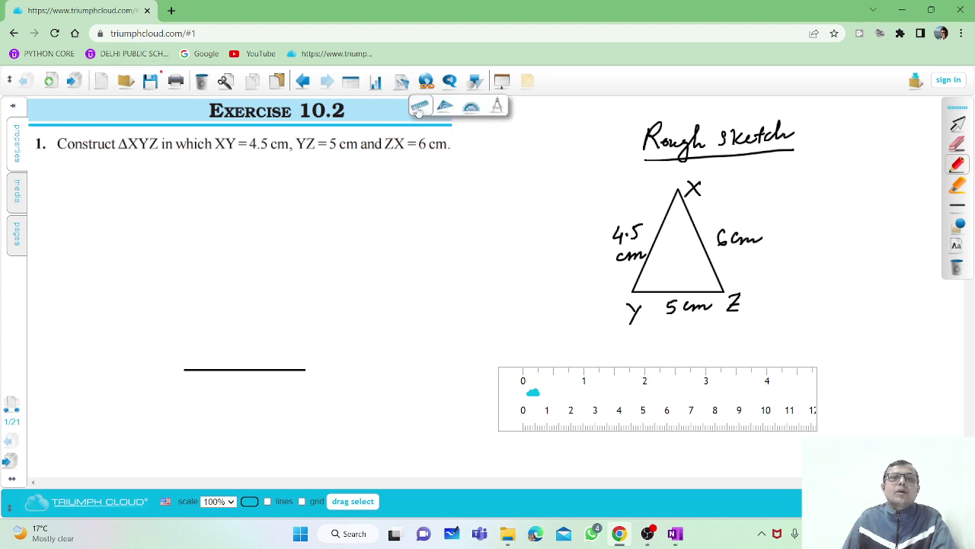
{"action": "left_click", "coordinate": [495, 107]}
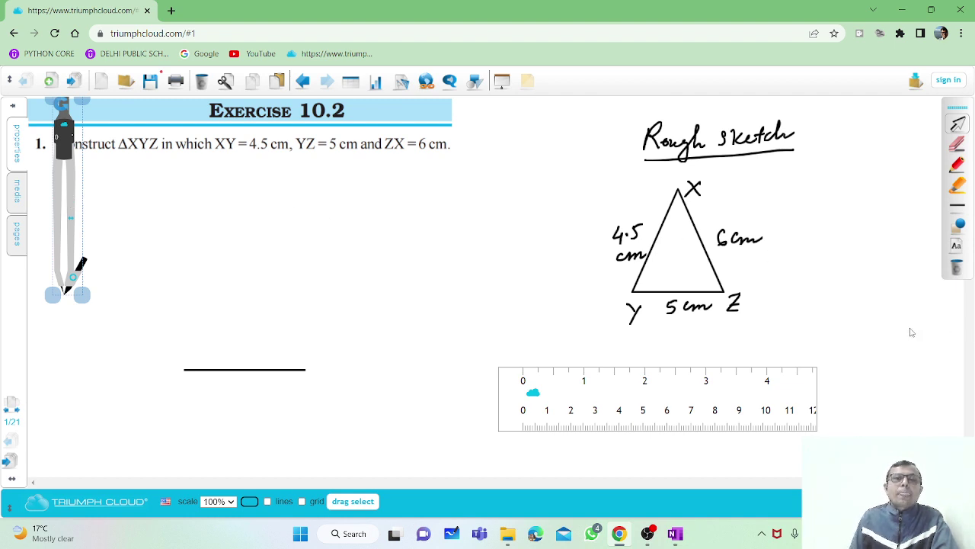
{"action": "mouse_move", "coordinate": [64, 190]}
{"action": "left_mouse_down"}
{"action": "mouse_move", "coordinate": [193, 241]}
{"action": "mouse_move", "coordinate": [544, 180]}
{"action": "mouse_move", "coordinate": [618, 143]}
{"action": "mouse_move", "coordinate": [521, 225]}
{"action": "mouse_move", "coordinate": [521, 287]}
{"action": "left_mouse_up"}
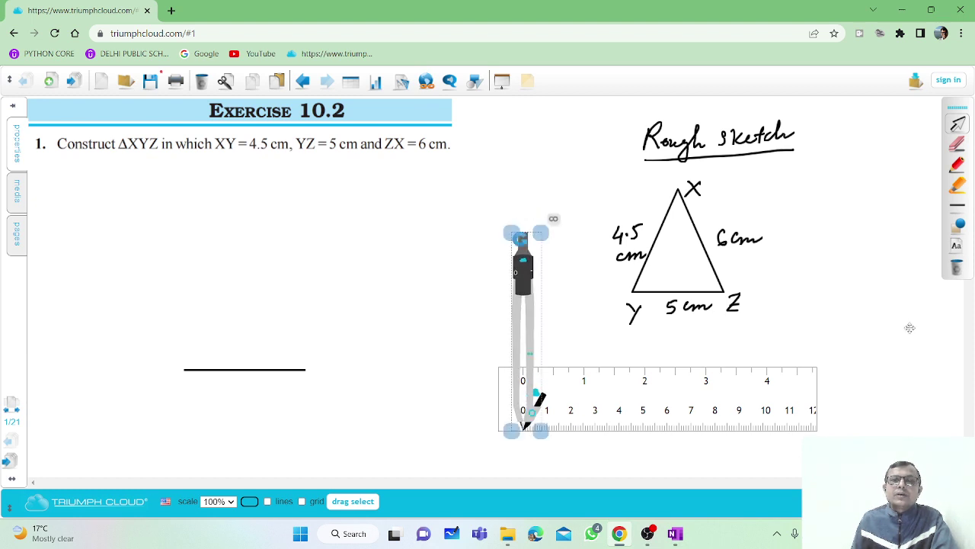
- Open the compass to a radius of 4.5 cm against the ruler's centimetre scale
{"action": "key", "text": "alt+Tab"}
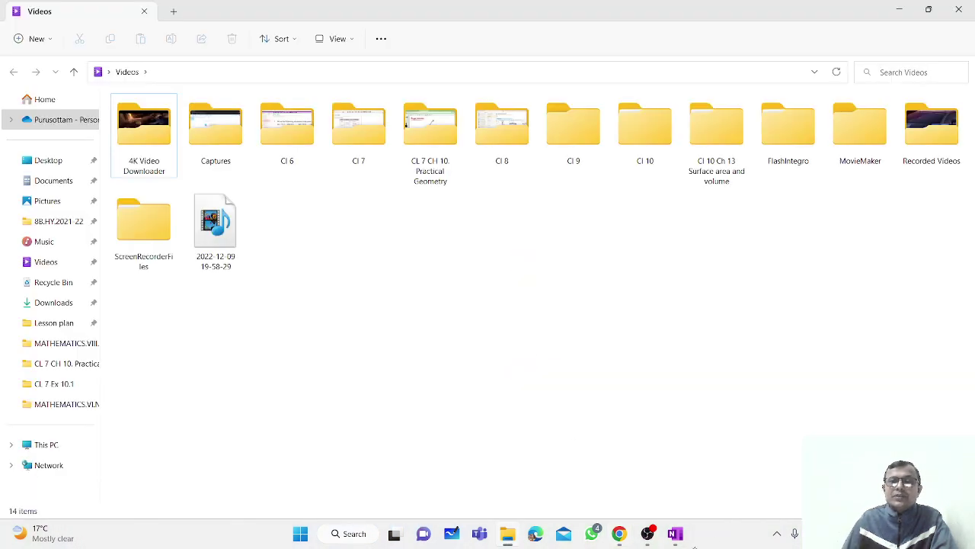
{"action": "key", "text": "alt+Tab"}
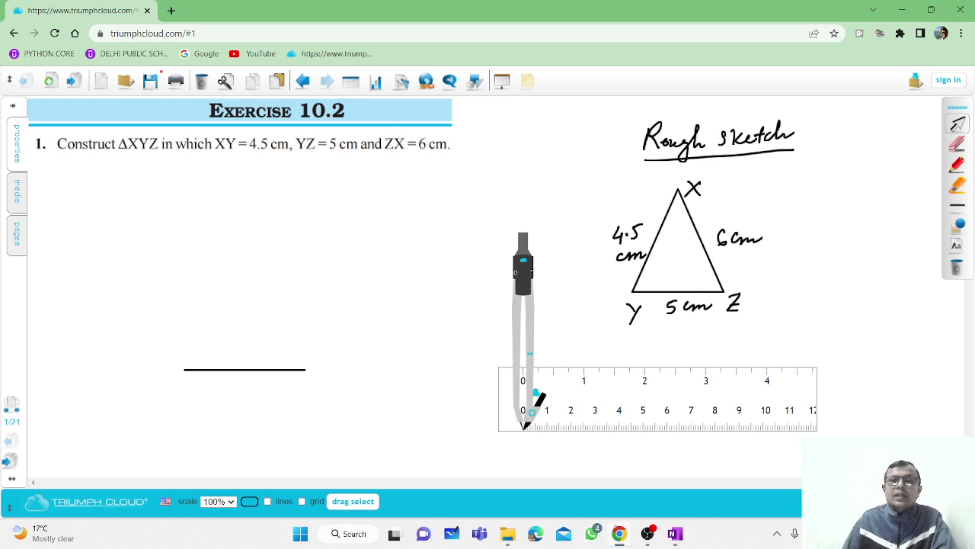
{"action": "left_click", "coordinate": [531, 413]}
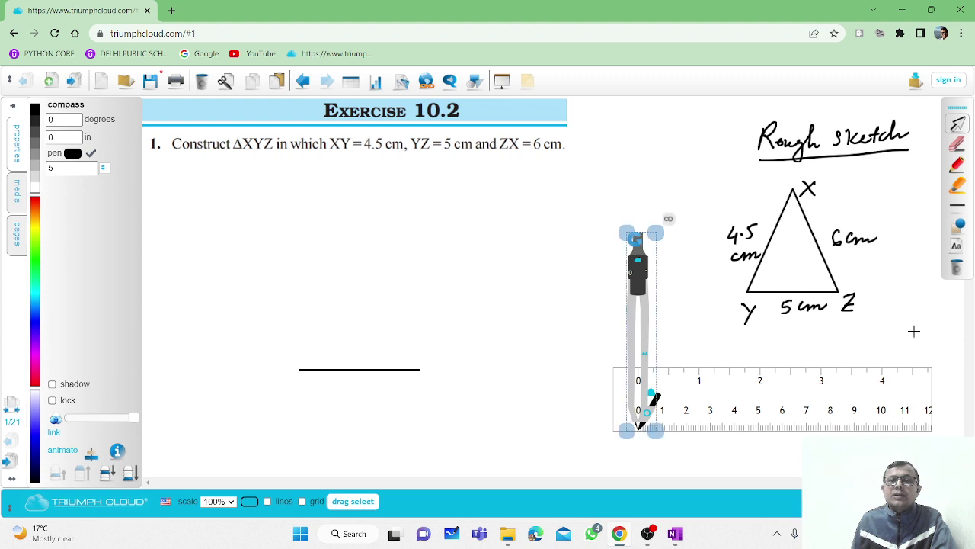
{"action": "left_click_drag", "start_coordinate": [647, 412], "coordinate": [749, 411]}
- Move the compass needle to the left end of the base line and draw a 4.5 cm arc above the line
{"action": "mouse_move", "coordinate": [692, 293]}
{"action": "left_mouse_down"}
{"action": "mouse_move", "coordinate": [586, 261]}
{"action": "mouse_move", "coordinate": [351, 241]}
{"action": "mouse_move", "coordinate": [354, 230]}
{"action": "left_mouse_up"}
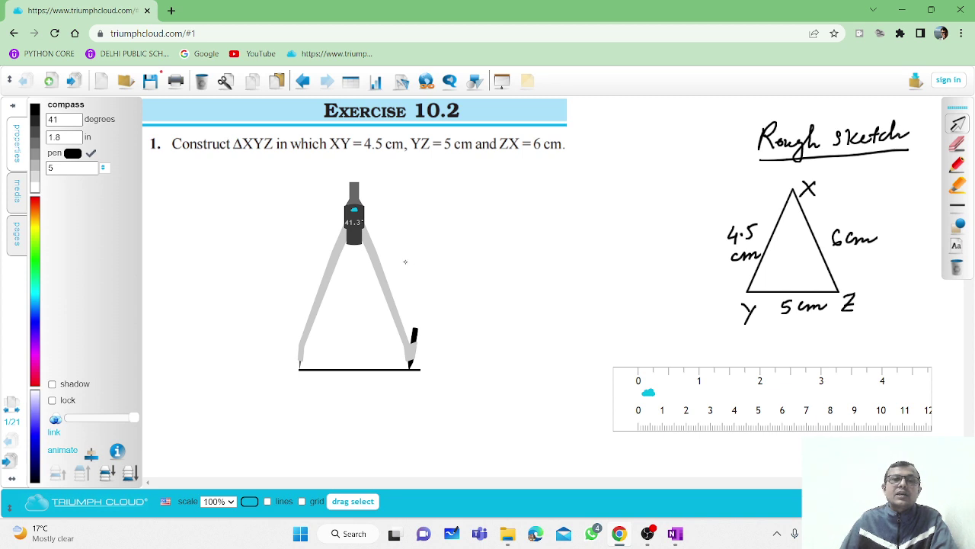
{"action": "left_click", "coordinate": [373, 264]}
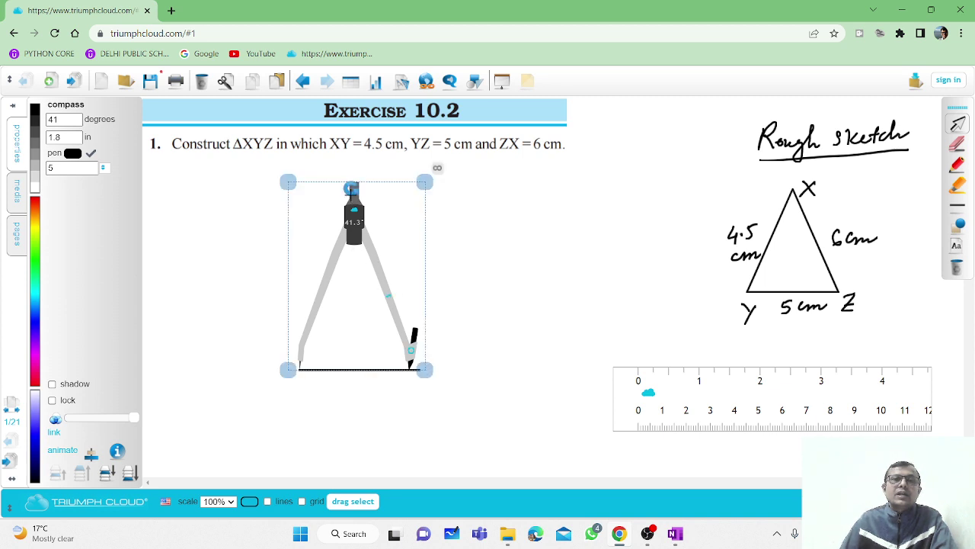
{"action": "left_click_drag", "start_coordinate": [352, 197], "coordinate": [244, 195]}
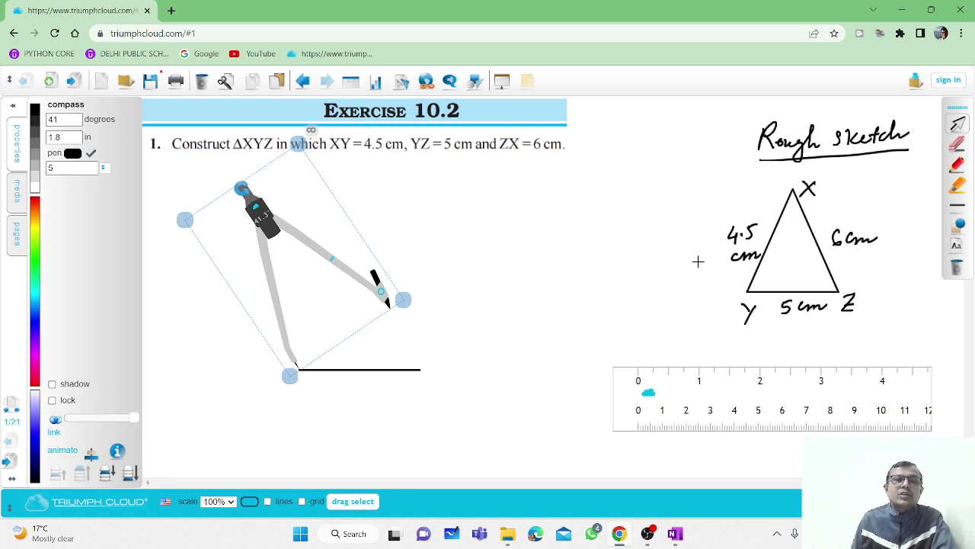
{"action": "mouse_move", "coordinate": [381, 290]}
{"action": "left_mouse_down"}
{"action": "mouse_move", "coordinate": [318, 254]}
{"action": "mouse_move", "coordinate": [280, 258]}
{"action": "mouse_move", "coordinate": [339, 268]}
{"action": "mouse_move", "coordinate": [390, 301]}
{"action": "left_mouse_up"}
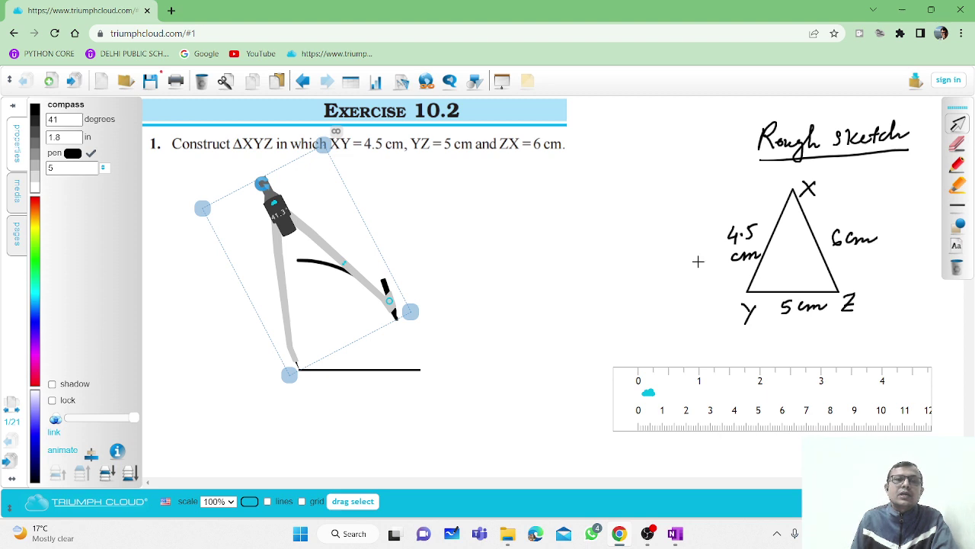
- Return the compass upright to the ruler's zero mark and widen its opening to 6 cm
{"action": "mouse_move", "coordinate": [282, 217]}
{"action": "left_mouse_down"}
{"action": "mouse_move", "coordinate": [715, 197]}
{"action": "mouse_move", "coordinate": [815, 154]}
{"action": "mouse_move", "coordinate": [792, 112]}
{"action": "mouse_move", "coordinate": [846, 195]}
{"action": "mouse_move", "coordinate": [645, 207]}
{"action": "mouse_move", "coordinate": [620, 218]}
{"action": "mouse_move", "coordinate": [615, 271]}
{"action": "left_mouse_up"}
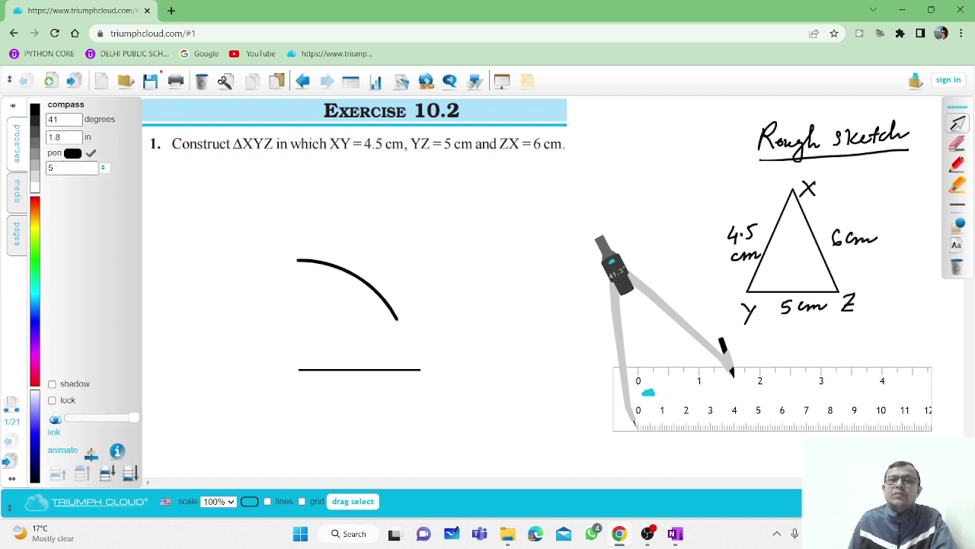
{"action": "left_click", "coordinate": [622, 310]}
{"action": "mouse_move", "coordinate": [625, 314]}
{"action": "left_mouse_down"}
{"action": "mouse_move", "coordinate": [634, 322]}
{"action": "mouse_move", "coordinate": [626, 320]}
{"action": "left_mouse_up"}
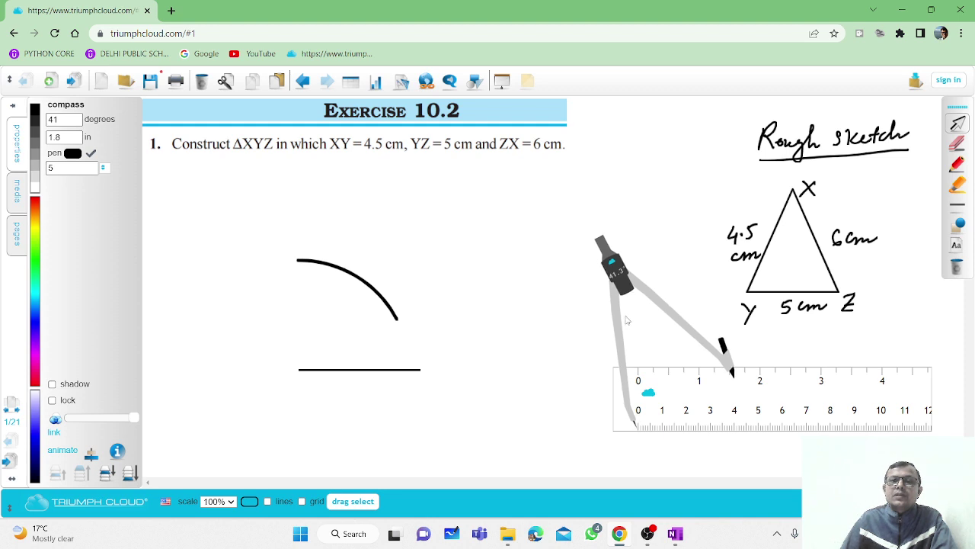
{"action": "left_click_drag", "start_coordinate": [601, 240], "coordinate": [676, 299]}
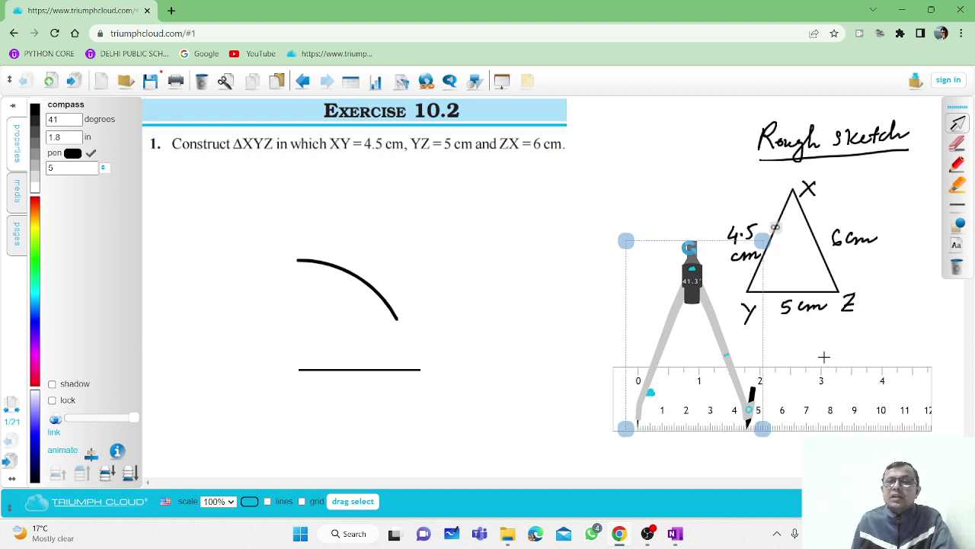
{"action": "left_click_drag", "start_coordinate": [749, 409], "coordinate": [782, 409]}
- Draw a 6 cm arc from the base line's right end across the first arc, and park the compass over the ruler
{"action": "mouse_move", "coordinate": [710, 293]}
{"action": "left_mouse_down"}
{"action": "mouse_move", "coordinate": [516, 227]}
{"action": "mouse_move", "coordinate": [492, 236]}
{"action": "left_mouse_up"}
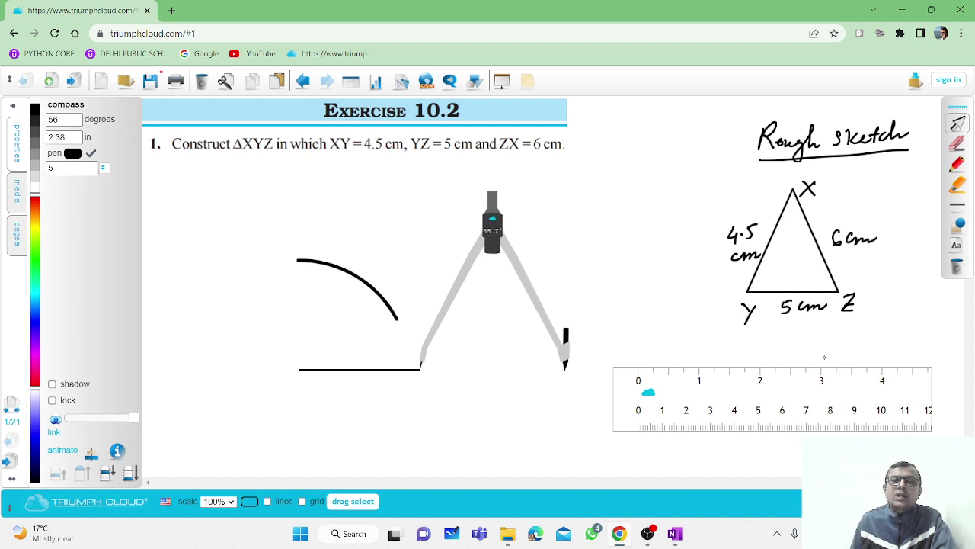
{"action": "left_click_drag", "start_coordinate": [492, 236], "coordinate": [493, 235]}
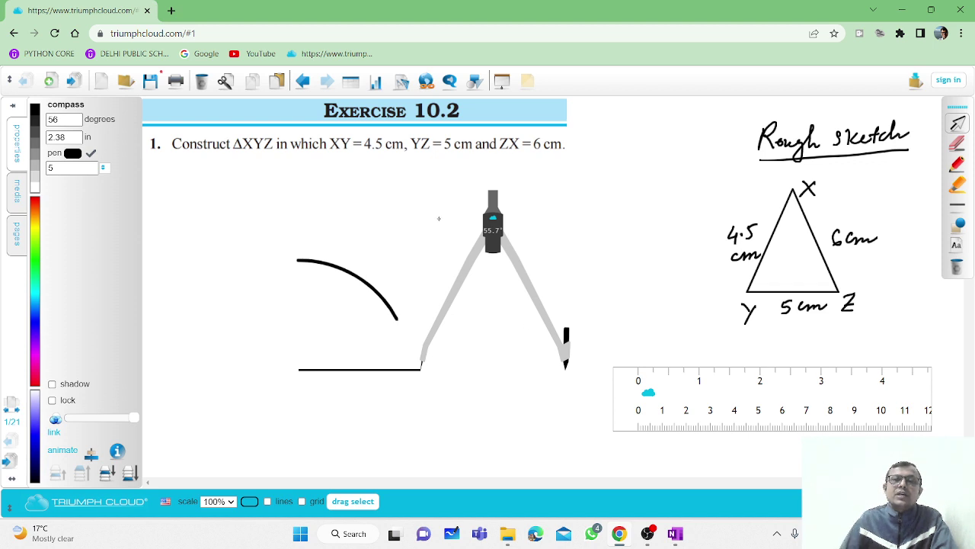
{"action": "left_click", "coordinate": [479, 238]}
{"action": "left_click_drag", "start_coordinate": [493, 194], "coordinate": [231, 336]}
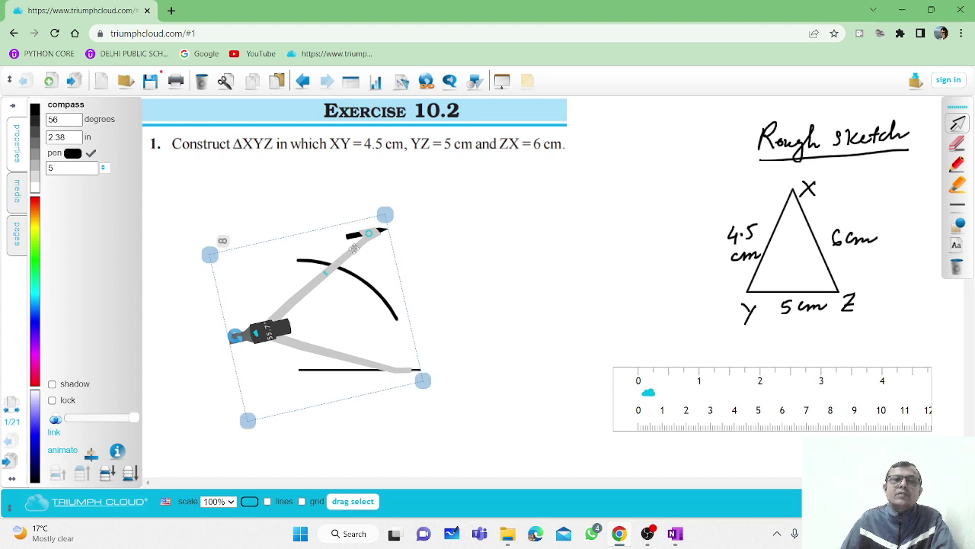
{"action": "mouse_move", "coordinate": [365, 238]}
{"action": "left_mouse_down"}
{"action": "mouse_move", "coordinate": [340, 251]}
{"action": "mouse_move", "coordinate": [322, 297]}
{"action": "mouse_move", "coordinate": [328, 311]}
{"action": "left_mouse_up"}
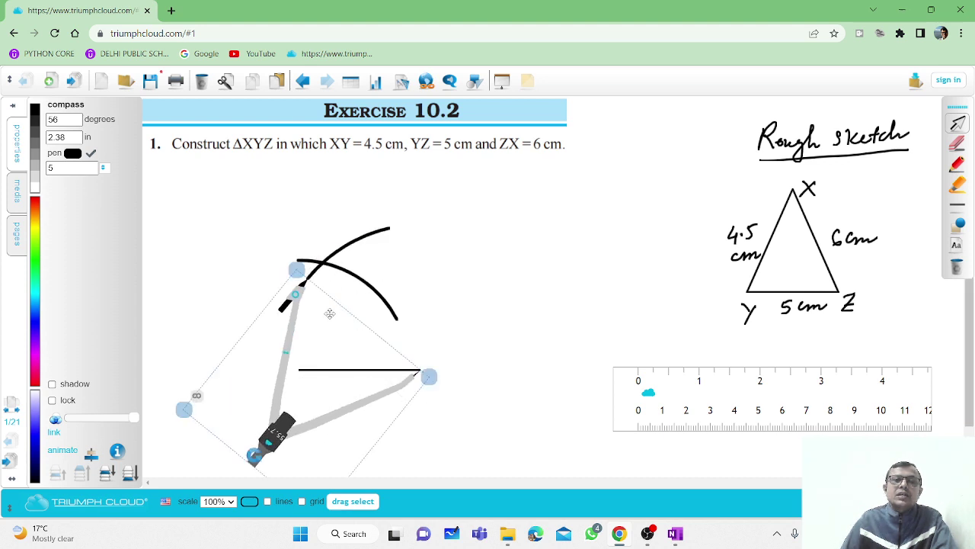
{"action": "mouse_move", "coordinate": [258, 454]}
{"action": "left_mouse_down"}
{"action": "mouse_move", "coordinate": [256, 327]}
{"action": "mouse_move", "coordinate": [518, 307]}
{"action": "mouse_move", "coordinate": [457, 277]}
{"action": "mouse_move", "coordinate": [470, 298]}
{"action": "mouse_move", "coordinate": [773, 455]}
{"action": "mouse_move", "coordinate": [860, 428]}
{"action": "mouse_move", "coordinate": [870, 439]}
{"action": "left_mouse_up"}
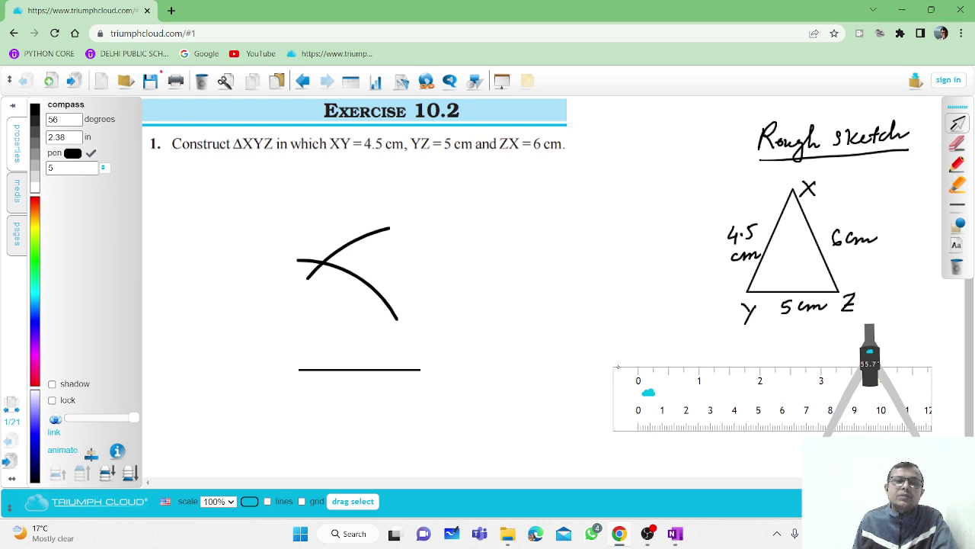
- Label the base line's ends Y and Z, the arcs' intersection X, and the base 5 cm in black handwriting
{"action": "left_click", "coordinate": [958, 164]}
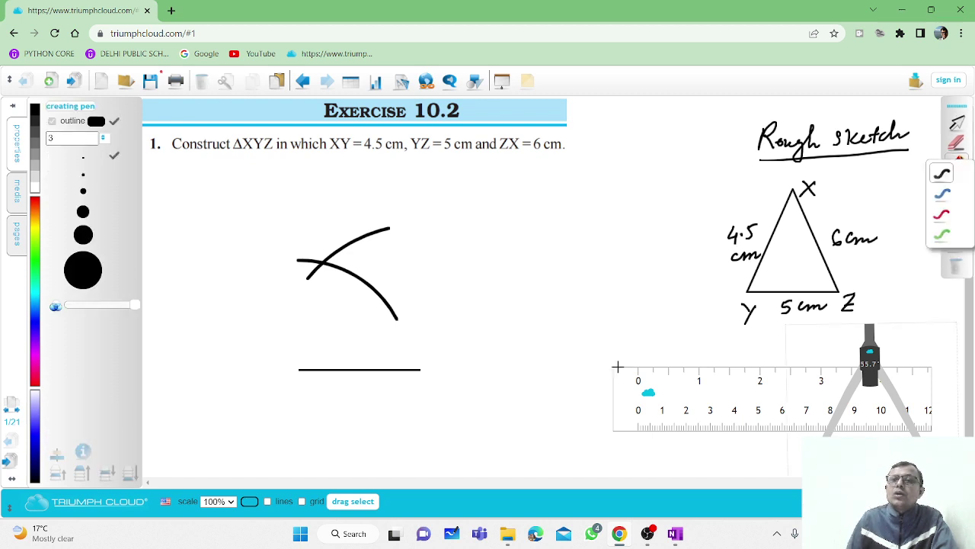
{"action": "mouse_move", "coordinate": [270, 387]}
{"action": "left_mouse_down"}
{"action": "mouse_move", "coordinate": [281, 391]}
{"action": "mouse_move", "coordinate": [281, 409]}
{"action": "left_mouse_up"}
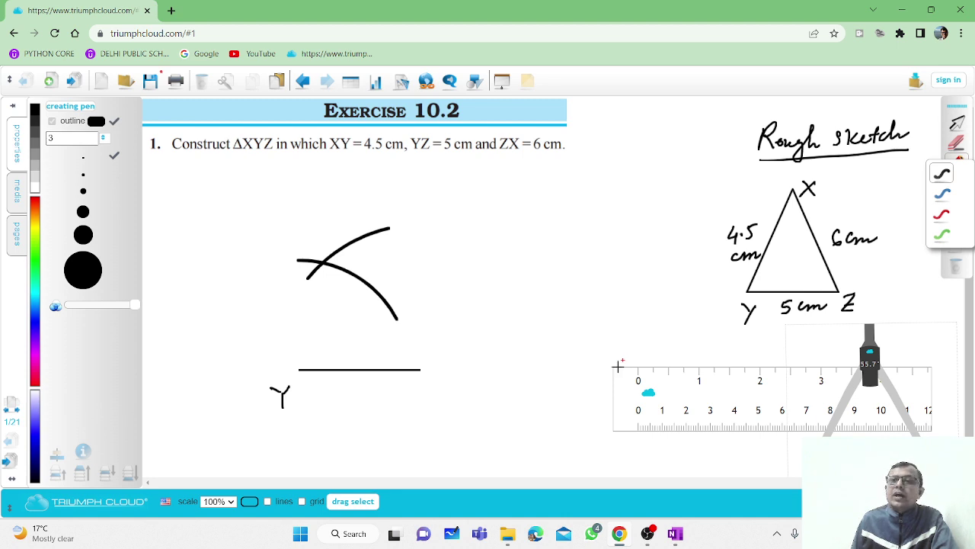
{"action": "left_click_drag", "start_coordinate": [423, 376], "coordinate": [444, 391]}
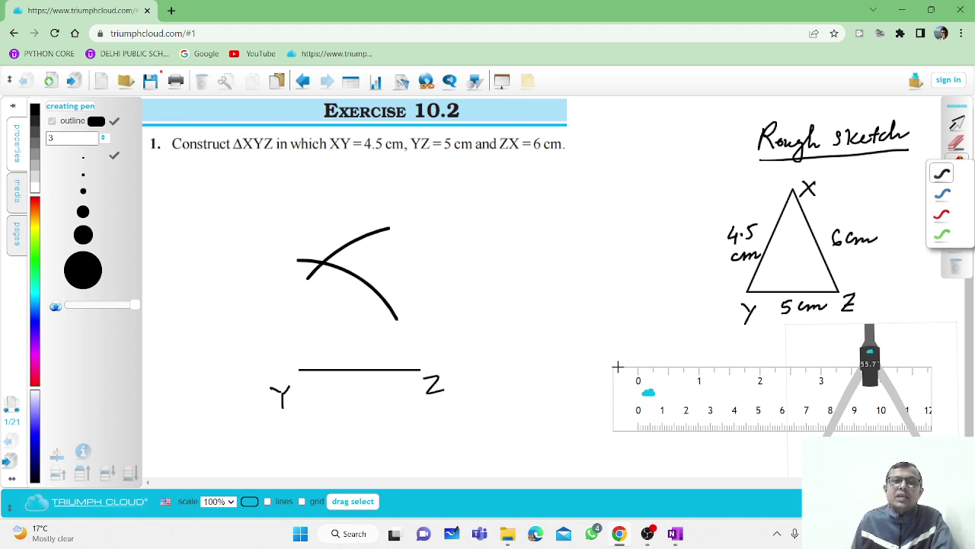
{"action": "mouse_move", "coordinate": [315, 228]}
{"action": "left_mouse_down"}
{"action": "mouse_move", "coordinate": [328, 238]}
{"action": "mouse_move", "coordinate": [315, 240]}
{"action": "left_mouse_up"}
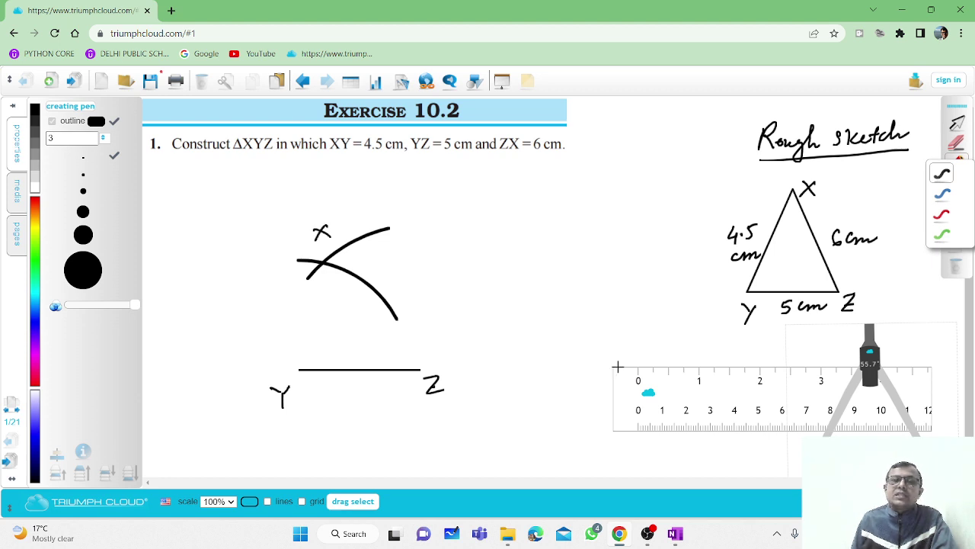
{"action": "mouse_move", "coordinate": [333, 388]}
{"action": "left_mouse_down"}
{"action": "mouse_move", "coordinate": [331, 403]}
{"action": "mouse_move", "coordinate": [342, 388]}
{"action": "mouse_move", "coordinate": [355, 401]}
{"action": "mouse_move", "coordinate": [383, 399]}
{"action": "left_mouse_up"}
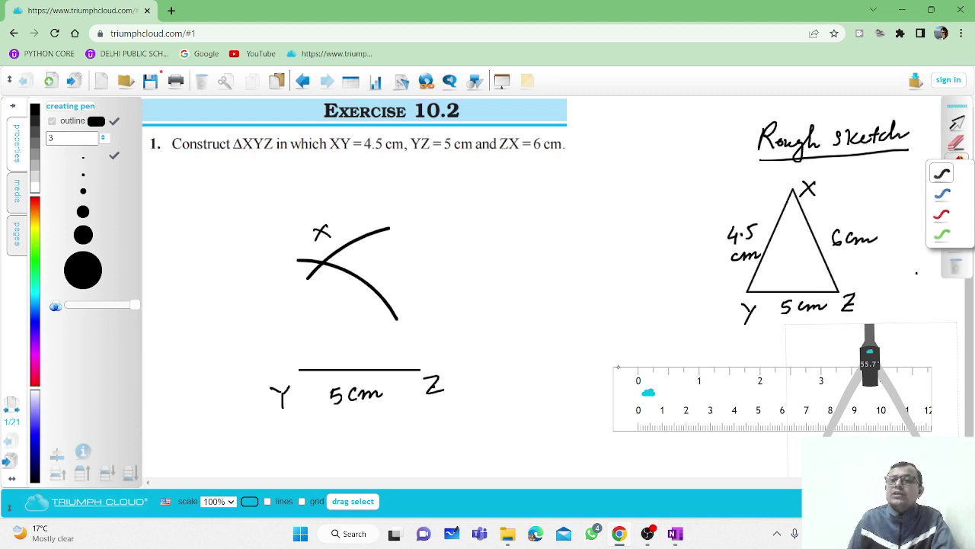
{"action": "left_click", "coordinate": [911, 182]}
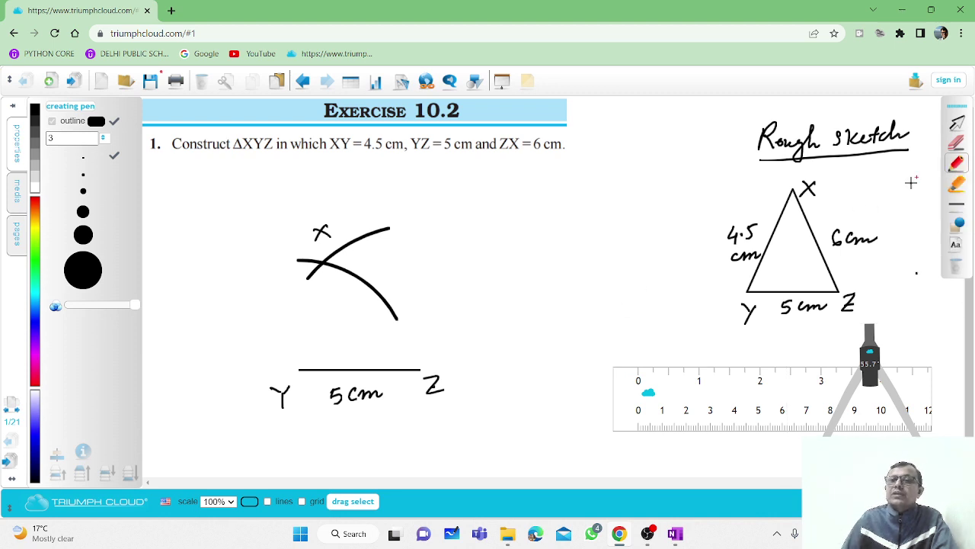
- Draw straight sides from intersection point X to Y and from X to Z to complete the triangle
{"action": "left_click", "coordinate": [959, 227]}
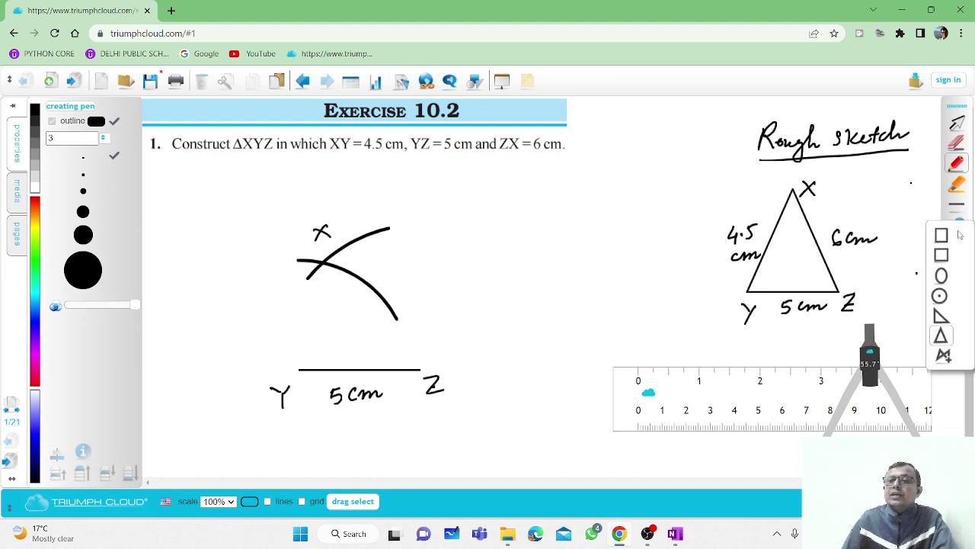
{"action": "left_click", "coordinate": [943, 354]}
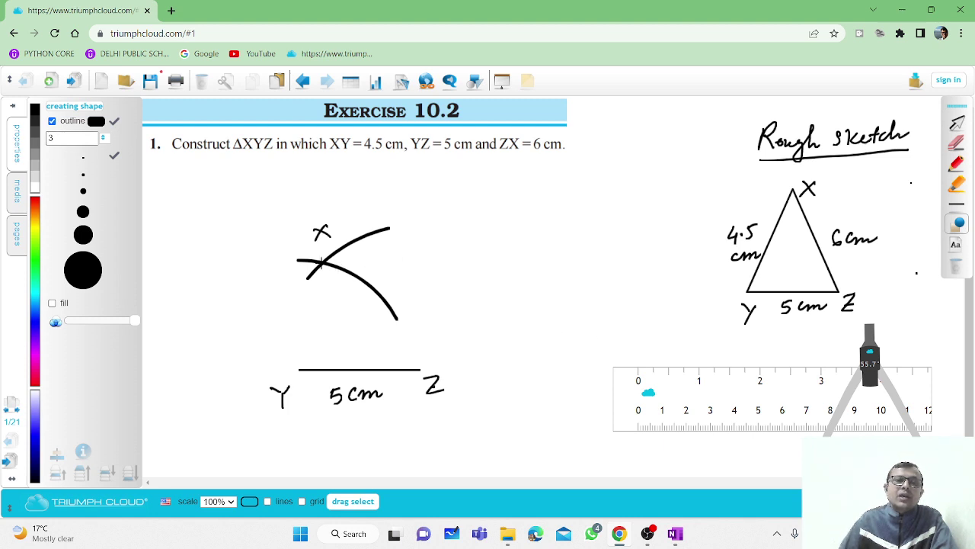
{"action": "mouse_move", "coordinate": [323, 262]}
{"action": "left_mouse_down"}
{"action": "mouse_move", "coordinate": [322, 332]}
{"action": "mouse_move", "coordinate": [299, 371]}
{"action": "left_mouse_up"}
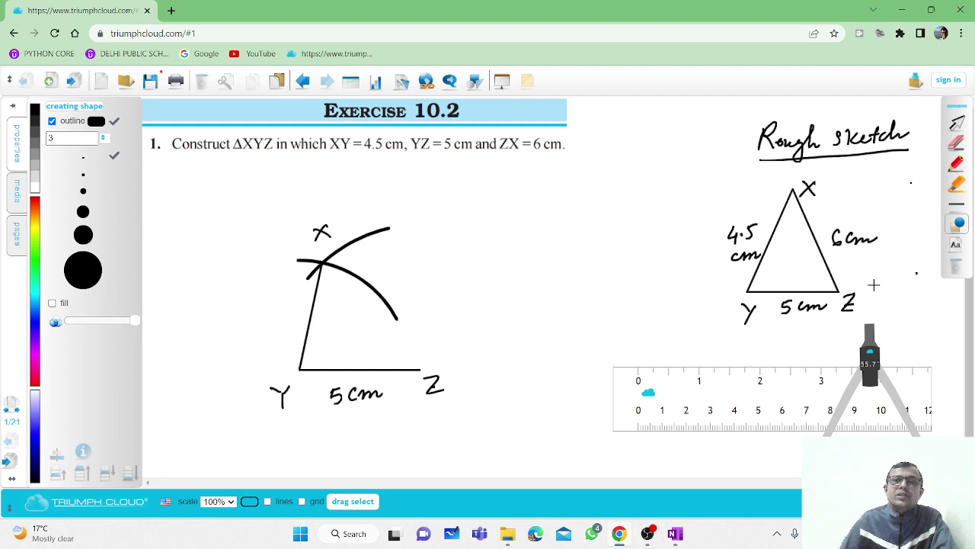
{"action": "left_click", "coordinate": [958, 222]}
{"action": "left_click", "coordinate": [942, 355]}
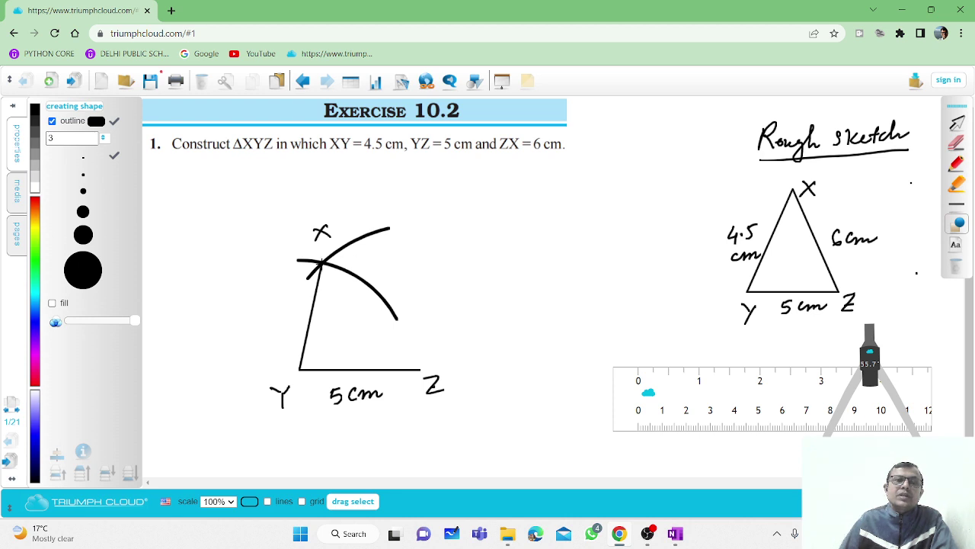
{"action": "mouse_move", "coordinate": [330, 269]}
{"action": "left_mouse_down"}
{"action": "mouse_move", "coordinate": [398, 333]}
{"action": "mouse_move", "coordinate": [419, 369]}
{"action": "left_mouse_up"}
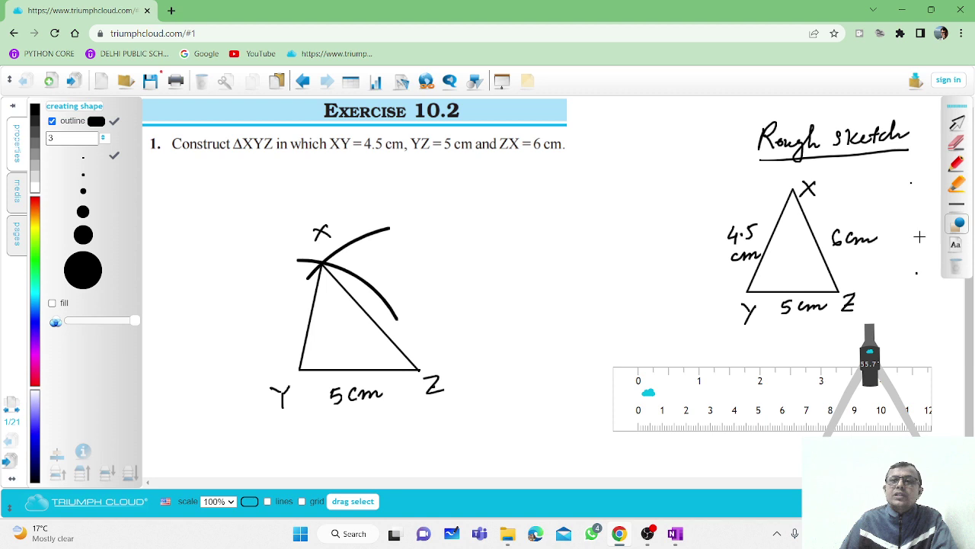
{"action": "mouse_move", "coordinate": [912, 195]}
{"action": "left_mouse_down"}
{"action": "mouse_move", "coordinate": [914, 229]}
{"action": "mouse_move", "coordinate": [913, 199]}
{"action": "left_mouse_up"}
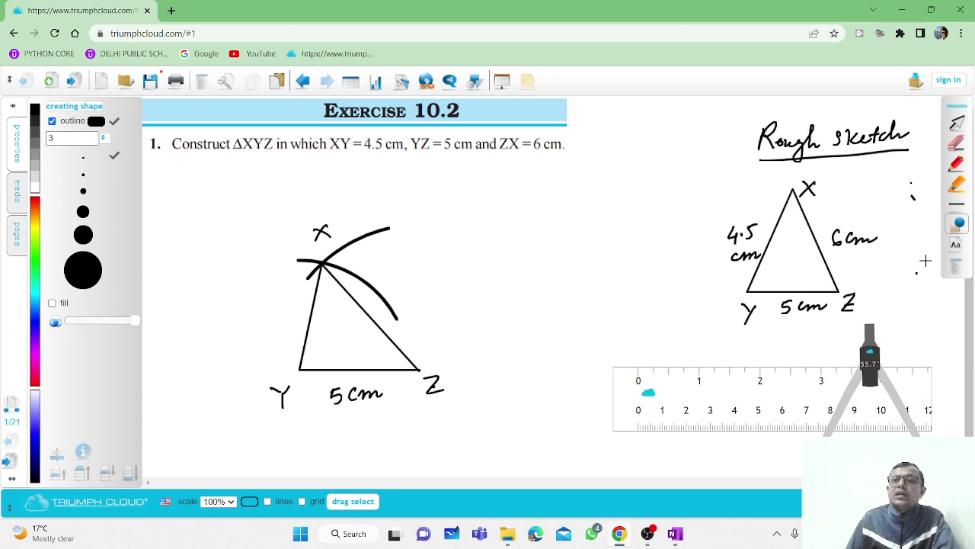
- Write the length 4.5 cm in red handwriting beside side XY
{"action": "left_click", "coordinate": [957, 162]}
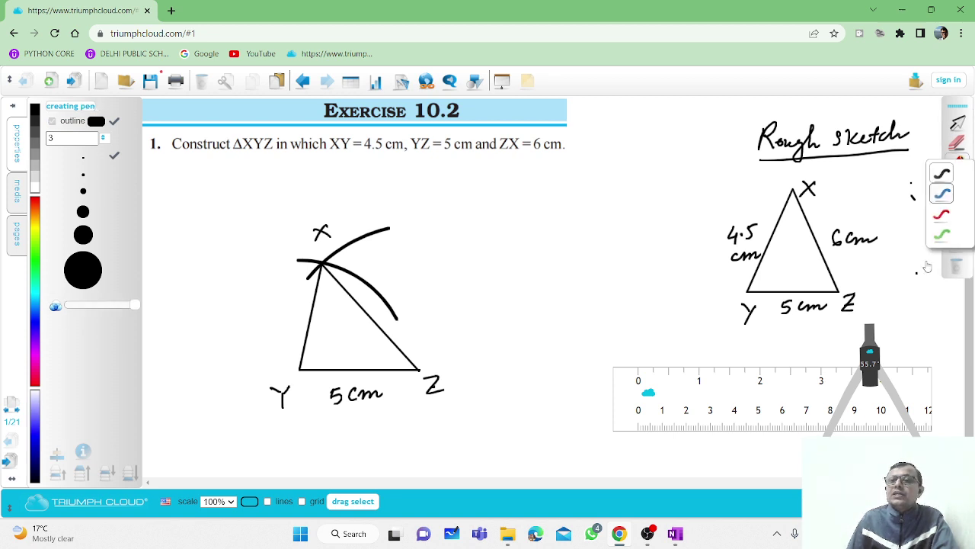
{"action": "left_click", "coordinate": [942, 214]}
{"action": "left_click_drag", "start_coordinate": [241, 318], "coordinate": [248, 326]}
{"action": "mouse_move", "coordinate": [246, 319]}
{"action": "left_mouse_down"}
{"action": "mouse_move", "coordinate": [245, 334]}
{"action": "mouse_move", "coordinate": [254, 329]}
{"action": "left_mouse_up"}
{"action": "left_click", "coordinate": [253, 327]}
{"action": "left_click_drag", "start_coordinate": [256, 317], "coordinate": [295, 308]}
- Draw a red arrow pointing to side XZ and write 6 cm beside it with a double underline
{"action": "left_click_drag", "start_coordinate": [428, 305], "coordinate": [395, 322]}
{"action": "mouse_move", "coordinate": [404, 306]}
{"action": "left_mouse_down"}
{"action": "mouse_move", "coordinate": [394, 321]}
{"action": "mouse_move", "coordinate": [408, 326]}
{"action": "left_mouse_up"}
{"action": "left_click_drag", "start_coordinate": [441, 288], "coordinate": [461, 302]}
{"action": "mouse_move", "coordinate": [467, 302]}
{"action": "left_mouse_down"}
{"action": "mouse_move", "coordinate": [493, 279]}
{"action": "mouse_move", "coordinate": [505, 304]}
{"action": "left_mouse_up"}
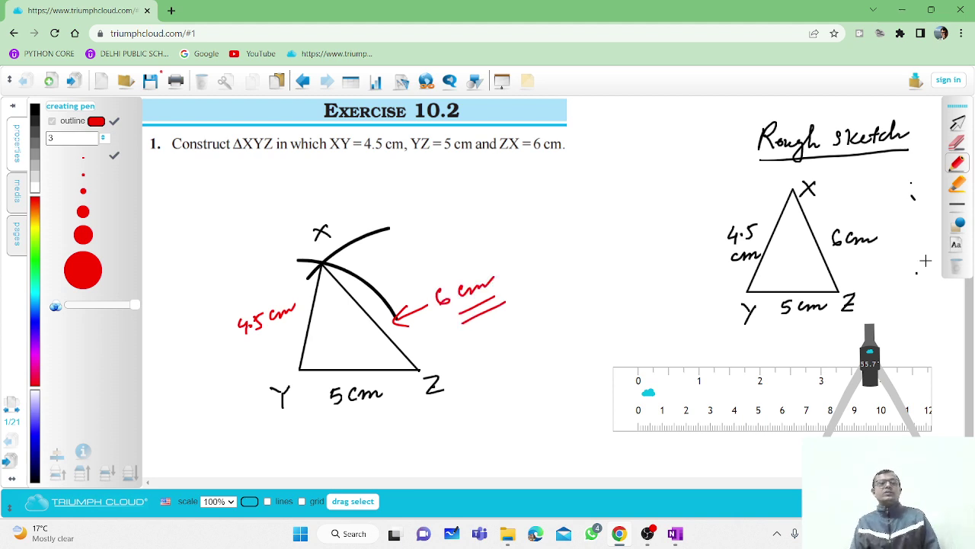